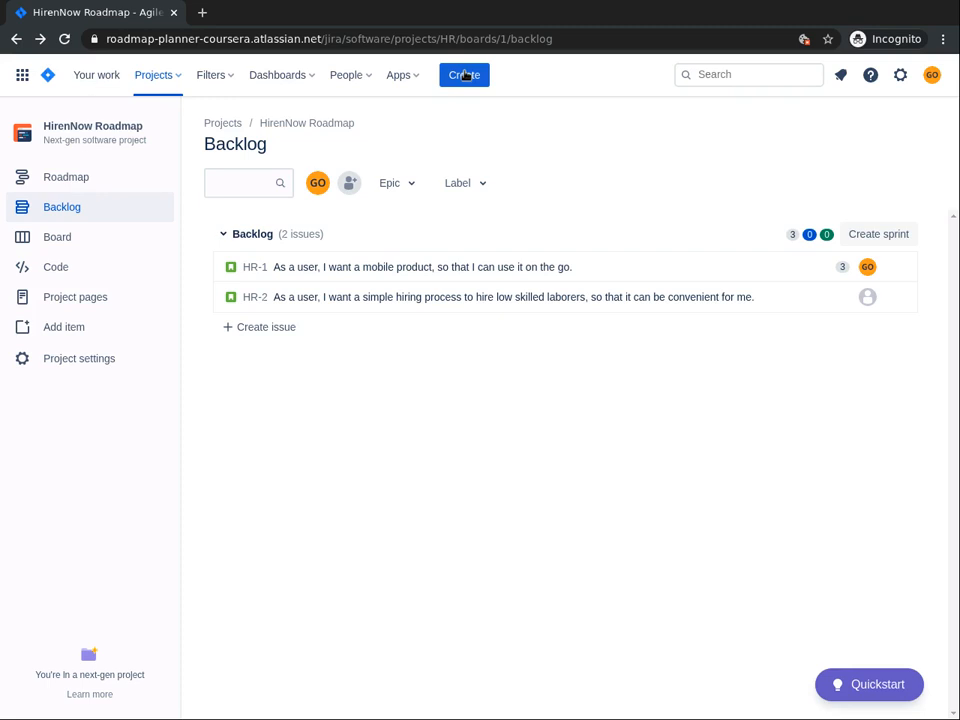
Start a bulk issue import and load the HireNow Backlog.csv file from the Project Files folder
{"action": "left_click", "coordinate": [465, 75]}
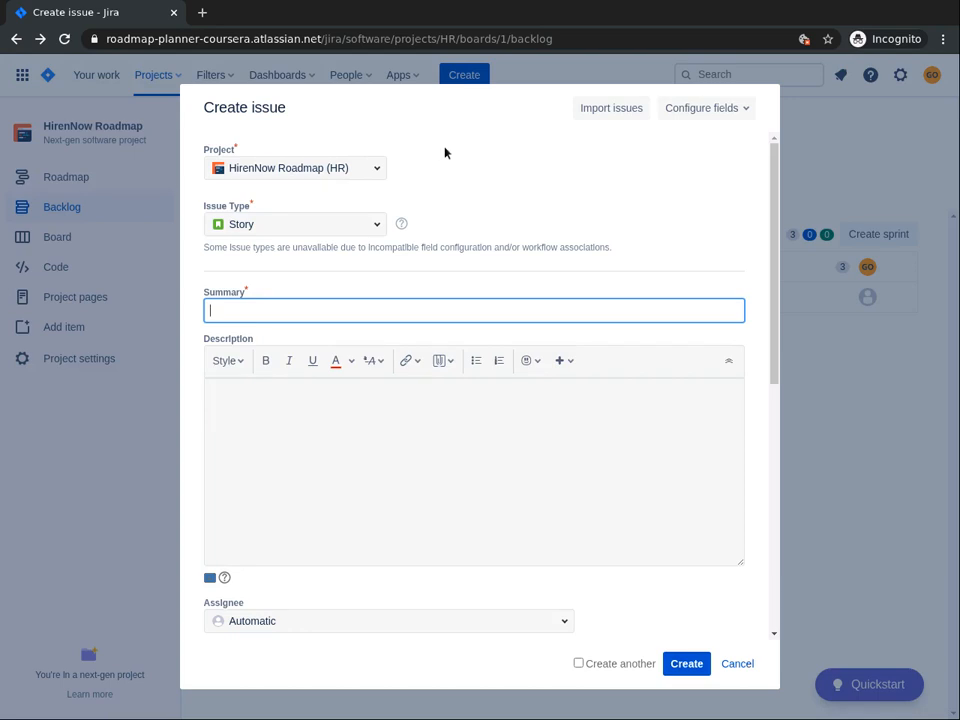
{"action": "left_click", "coordinate": [613, 109]}
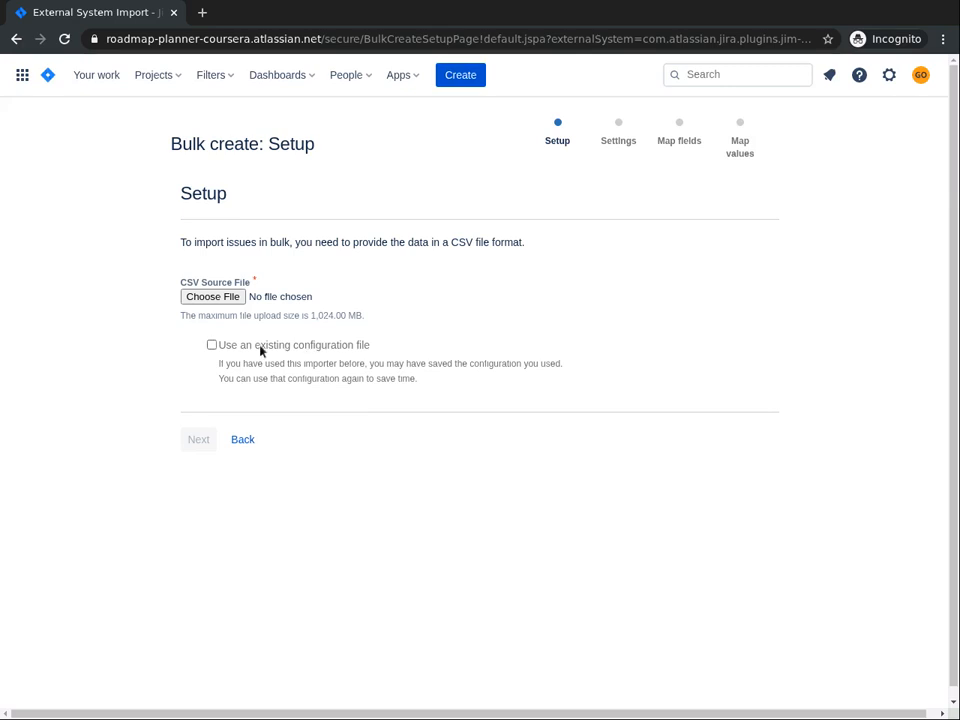
{"action": "left_click", "coordinate": [215, 297]}
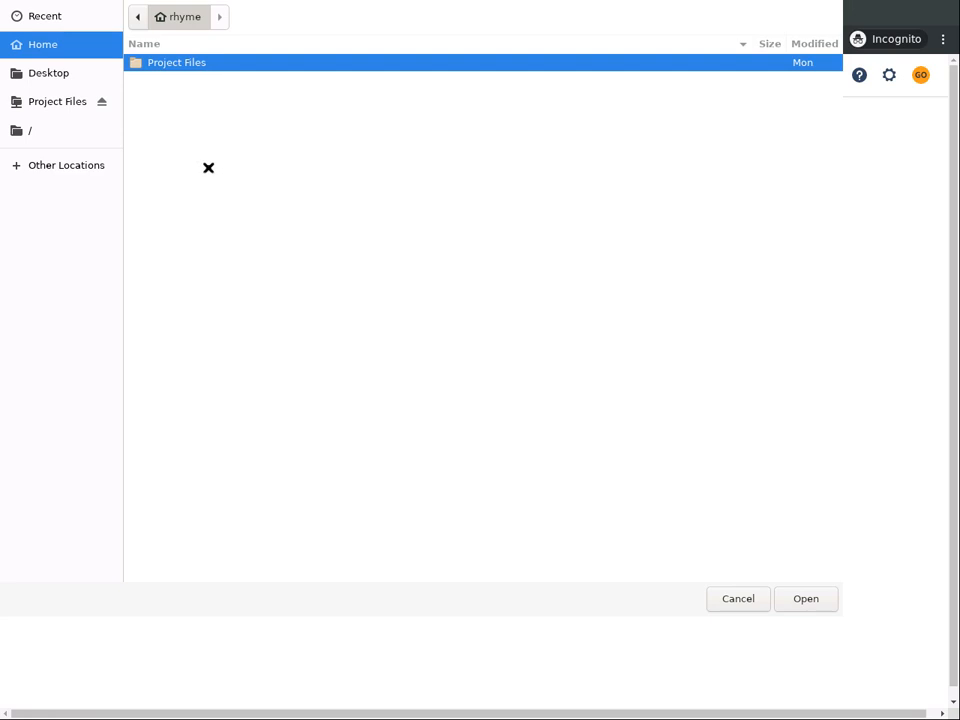
{"action": "double_click", "coordinate": [138, 62]}
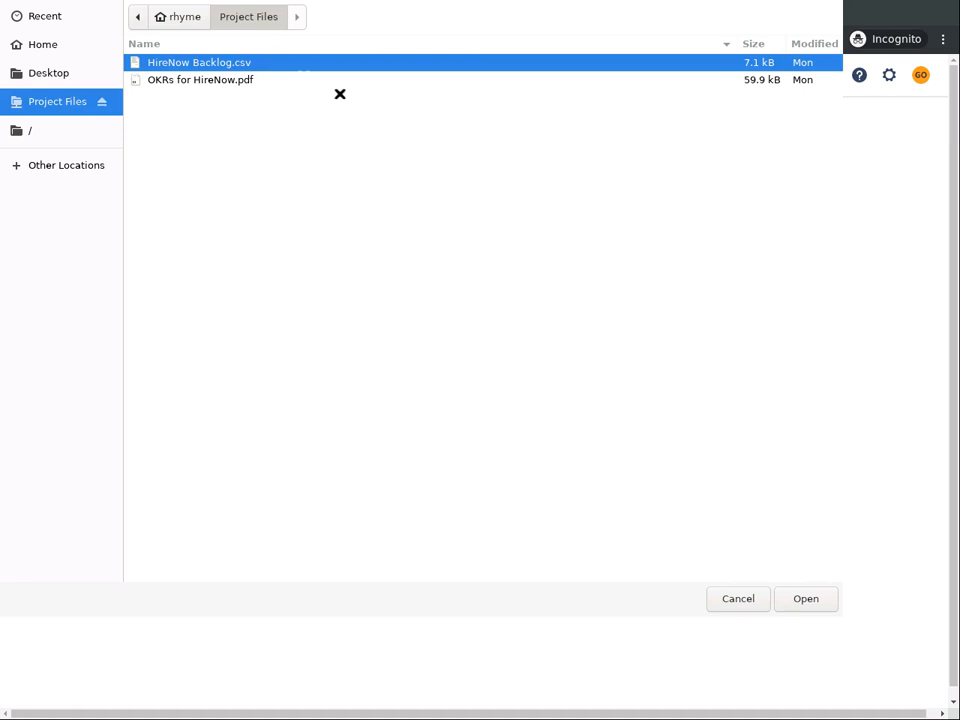
{"action": "left_click", "coordinate": [797, 598]}
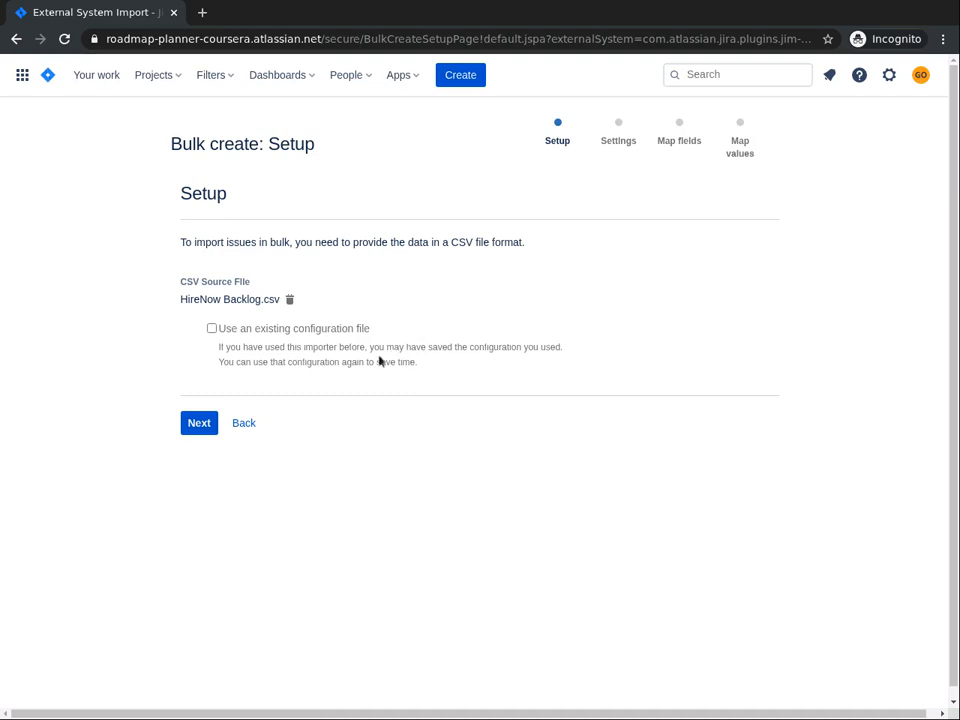
{"action": "left_click", "coordinate": [194, 425]}
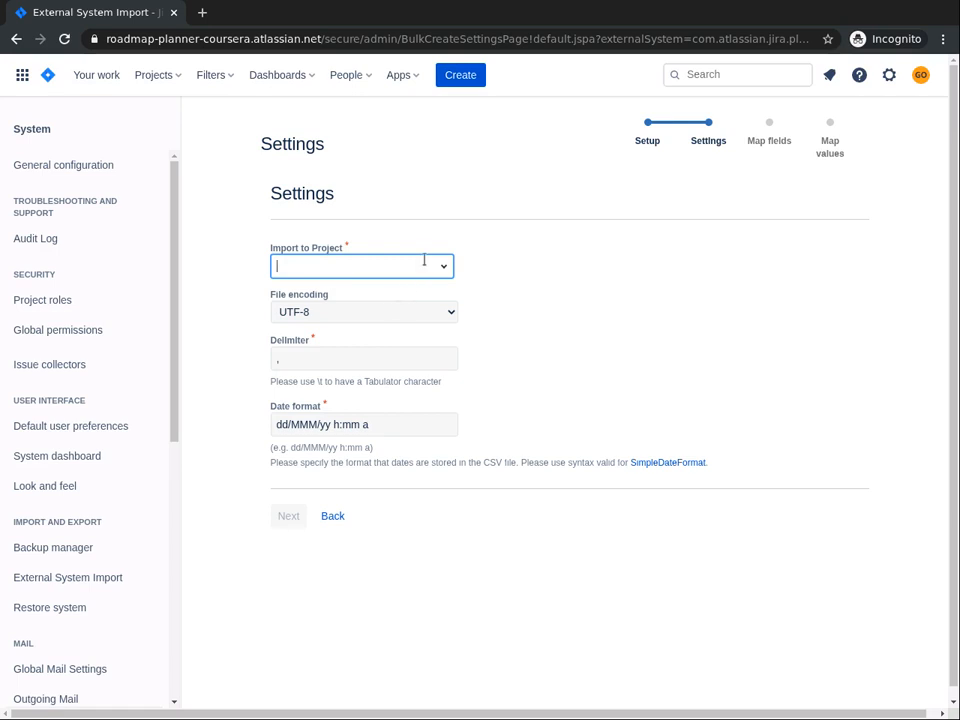
Choose HirenNow Roadmap as the project to import into and continue
{"action": "left_click", "coordinate": [424, 261]}
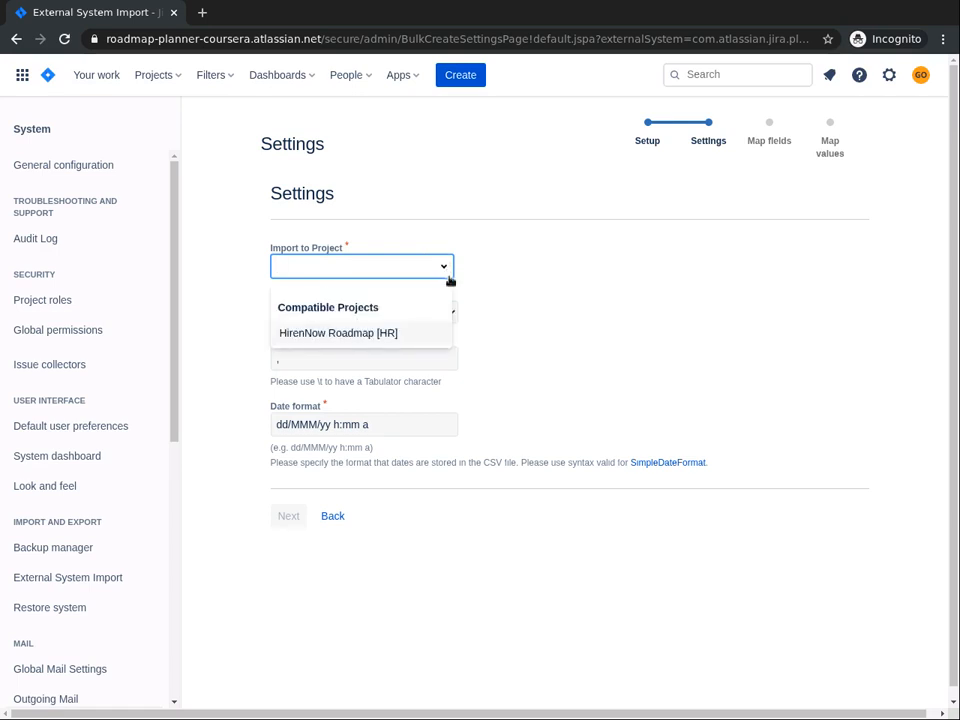
{"action": "left_click", "coordinate": [387, 333]}
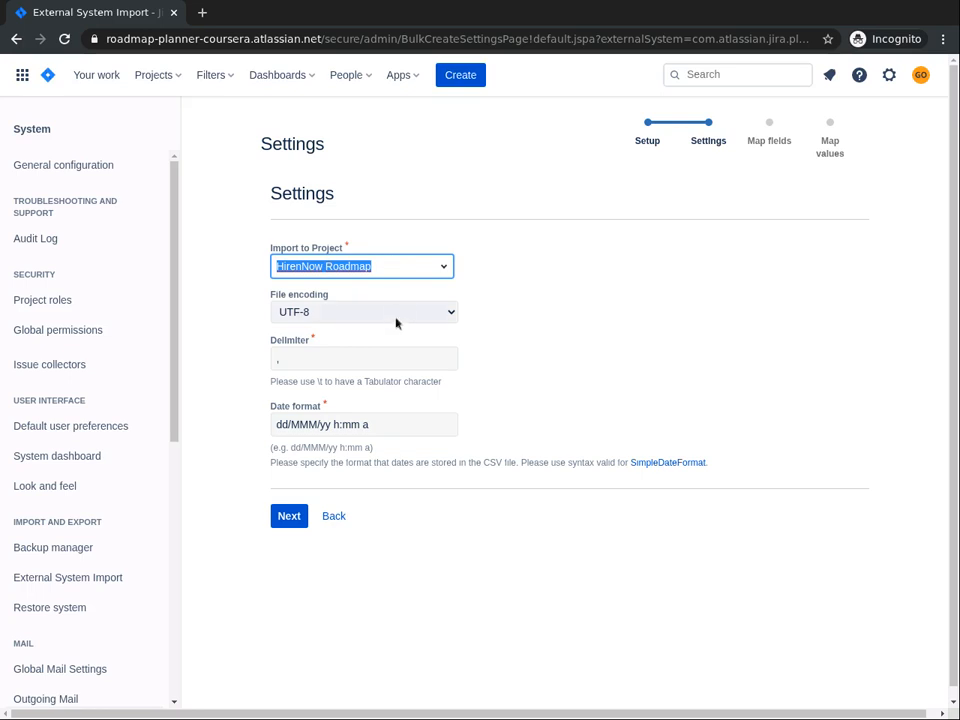
{"action": "left_click", "coordinate": [297, 510]}
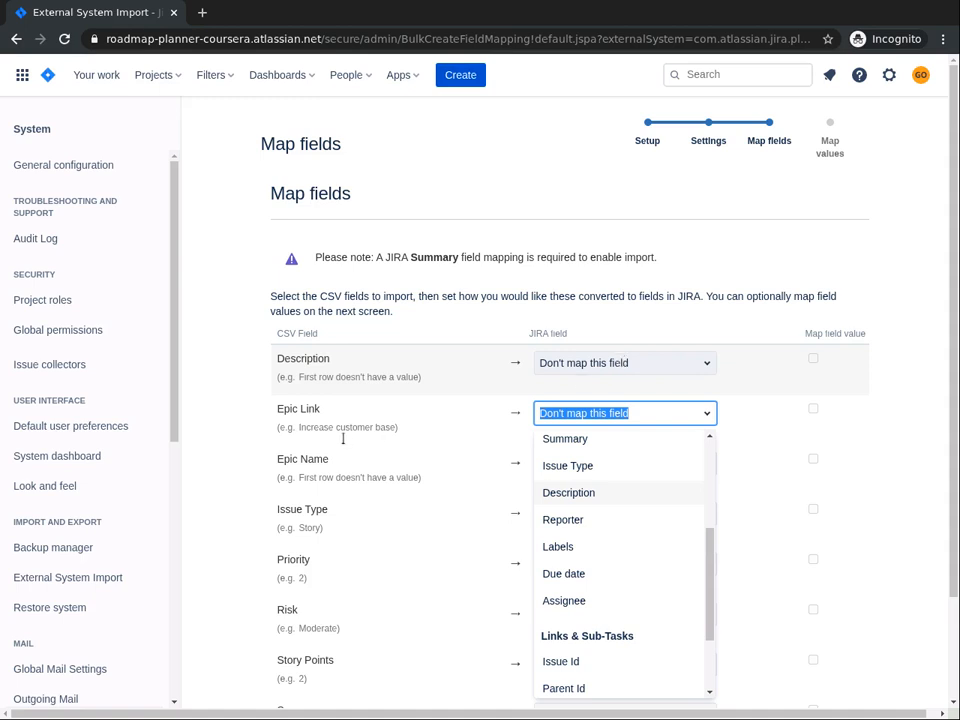
Map the CSV's Epic Link column to Labels and its Issue Type column to Issue Type
{"action": "left_click", "coordinate": [276, 419]}
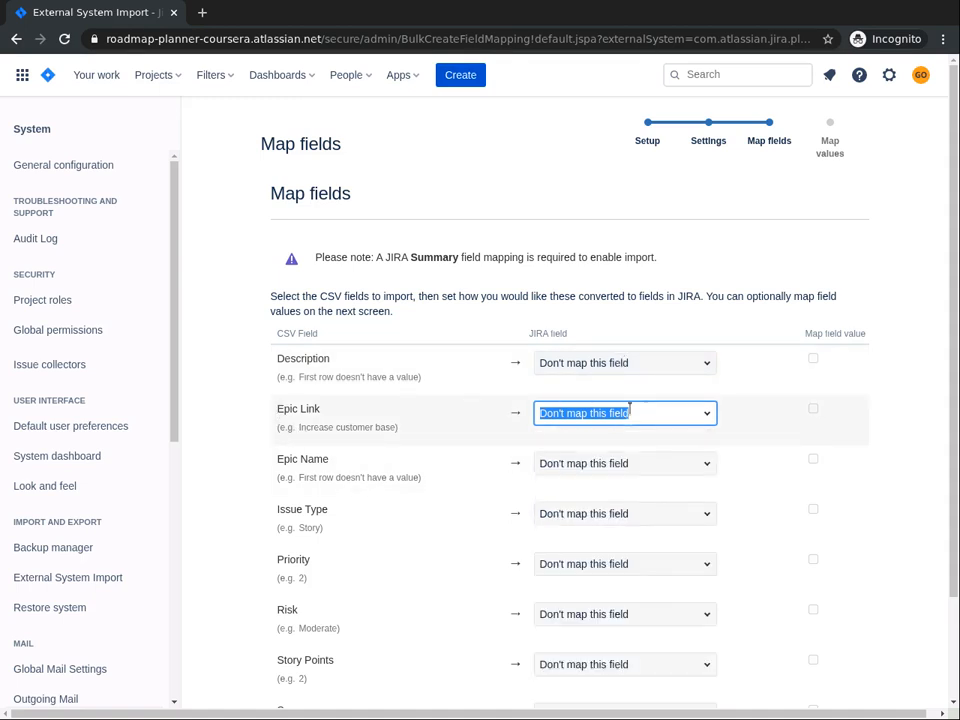
{"action": "left_click", "coordinate": [705, 414]}
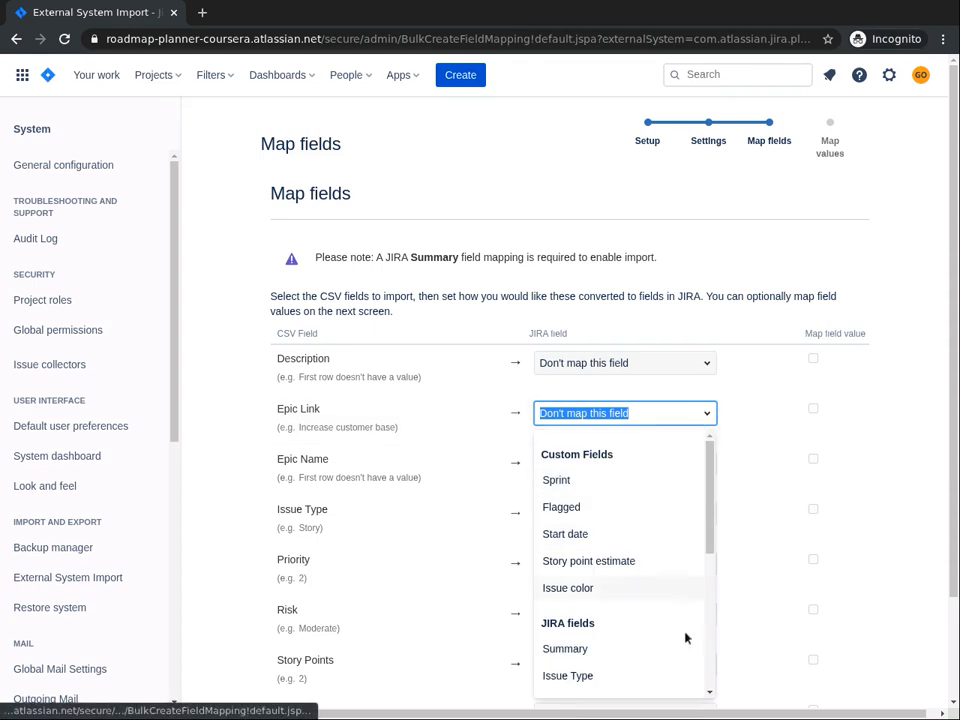
{"action": "left_click", "coordinate": [707, 694]}
{"action": "scroll", "coordinate": [707, 697], "scroll_direction": "down", "scroll_amount": 3}
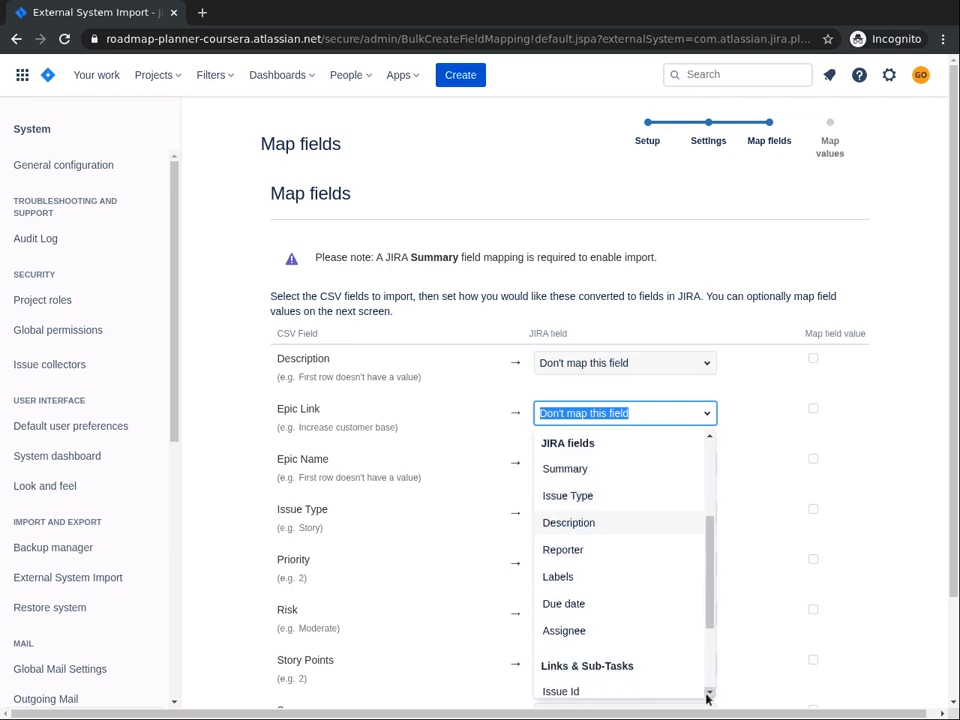
{"action": "left_click", "coordinate": [555, 578]}
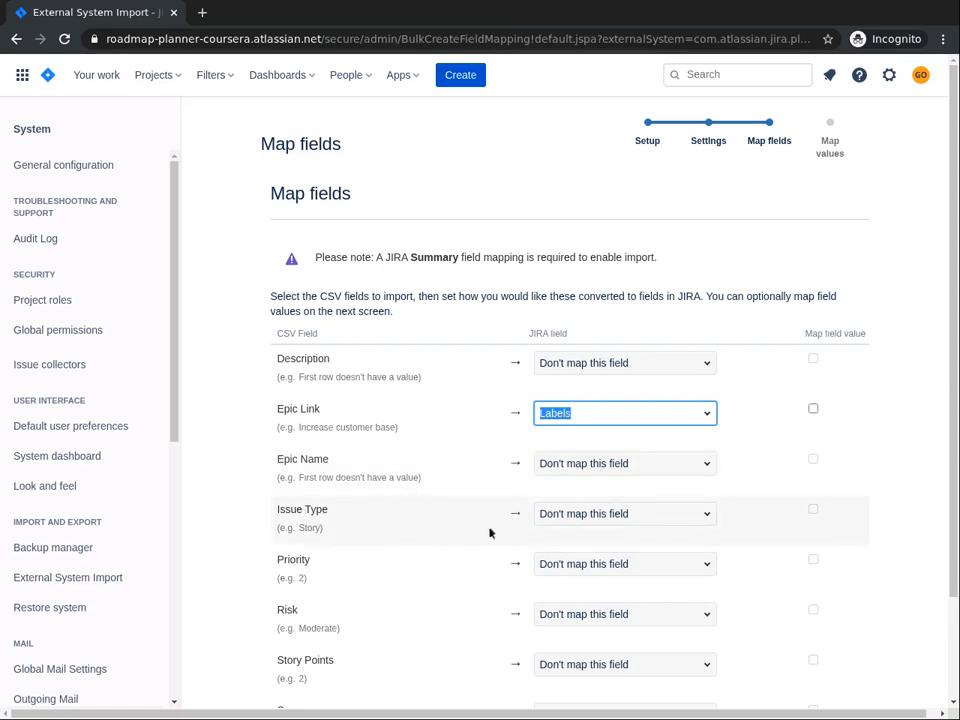
{"action": "left_click", "coordinate": [686, 507]}
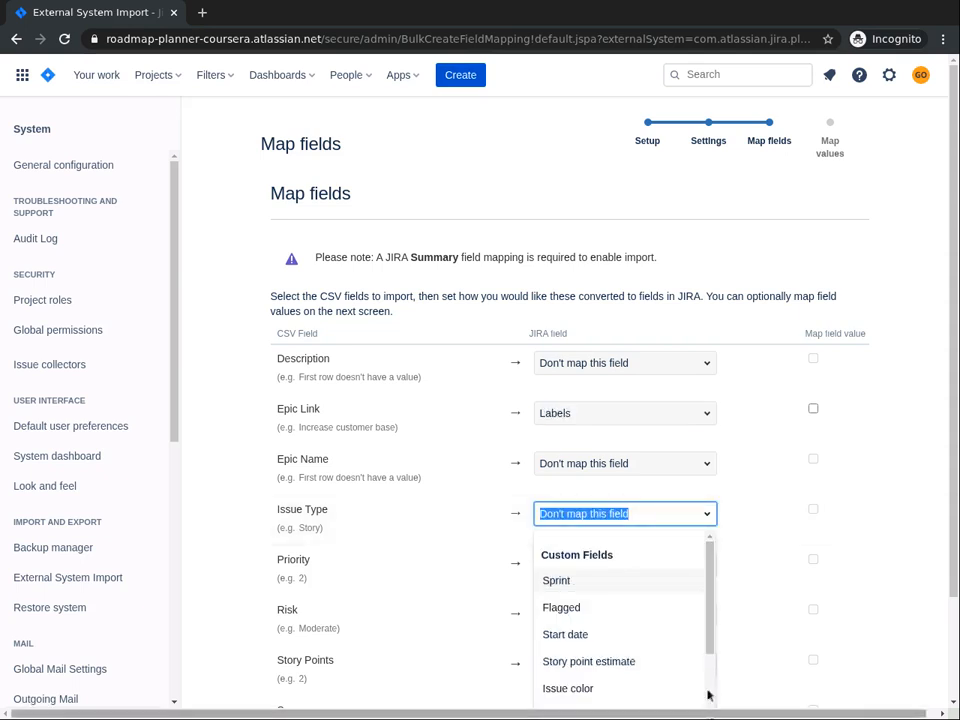
{"action": "scroll", "coordinate": [708, 688], "scroll_direction": "down", "scroll_amount": 5}
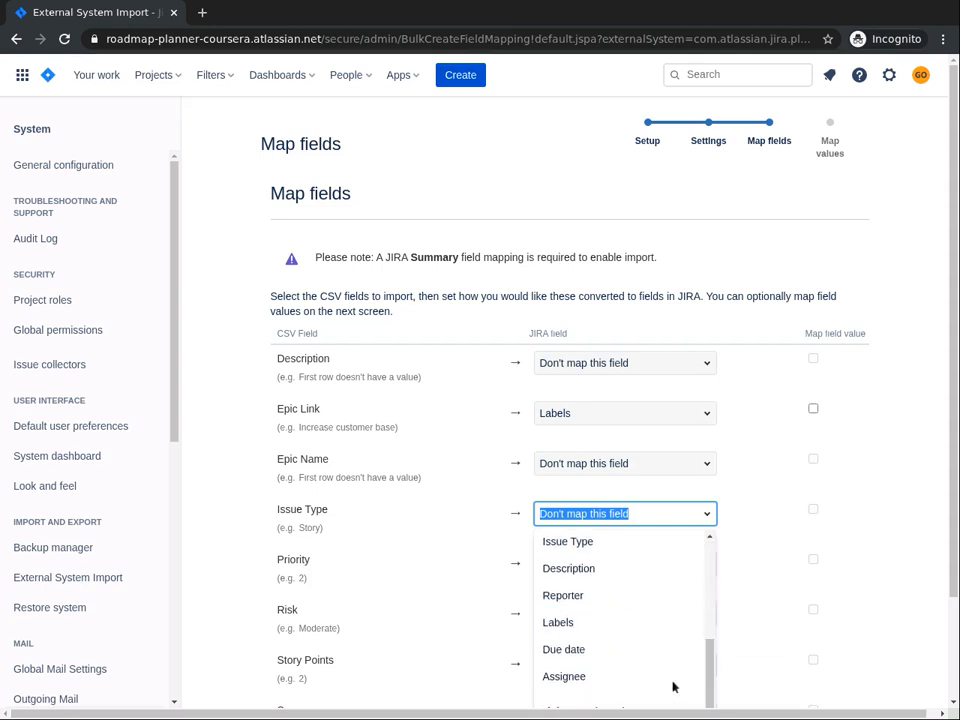
{"action": "left_click", "coordinate": [577, 545]}
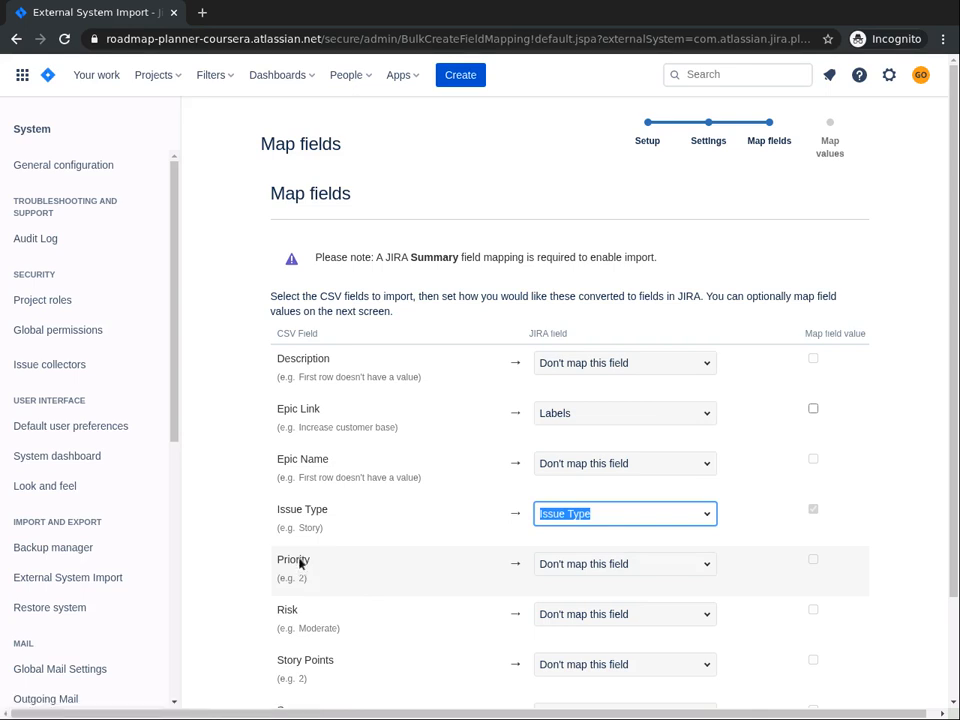
Map both the Priority and Risk CSV columns to the Labels field
{"action": "left_click", "coordinate": [690, 562]}
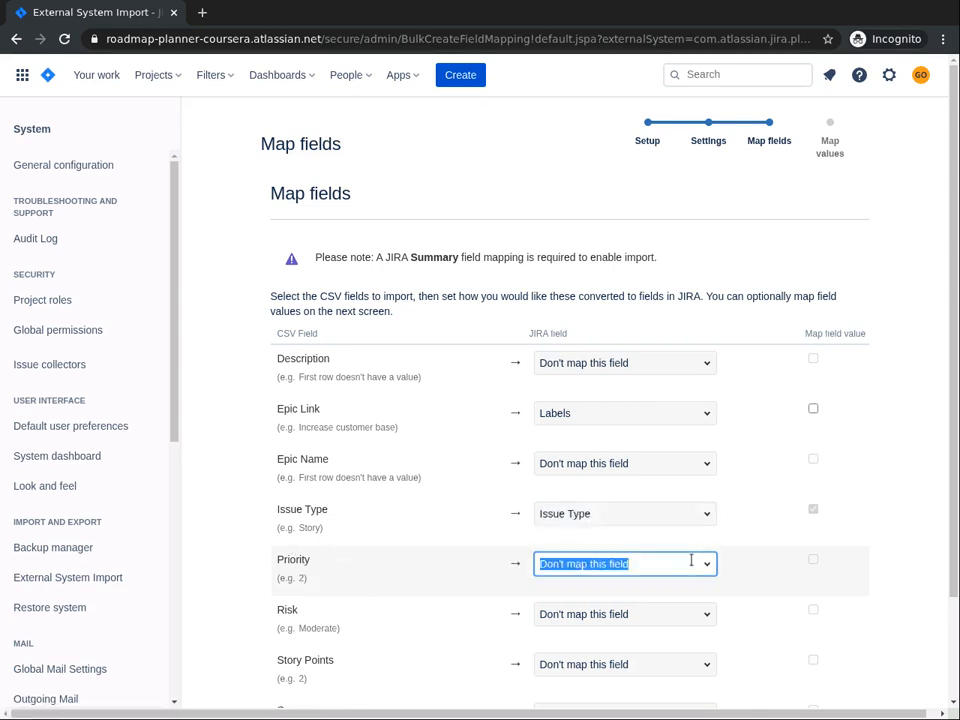
{"action": "left_click", "coordinate": [953, 706]}
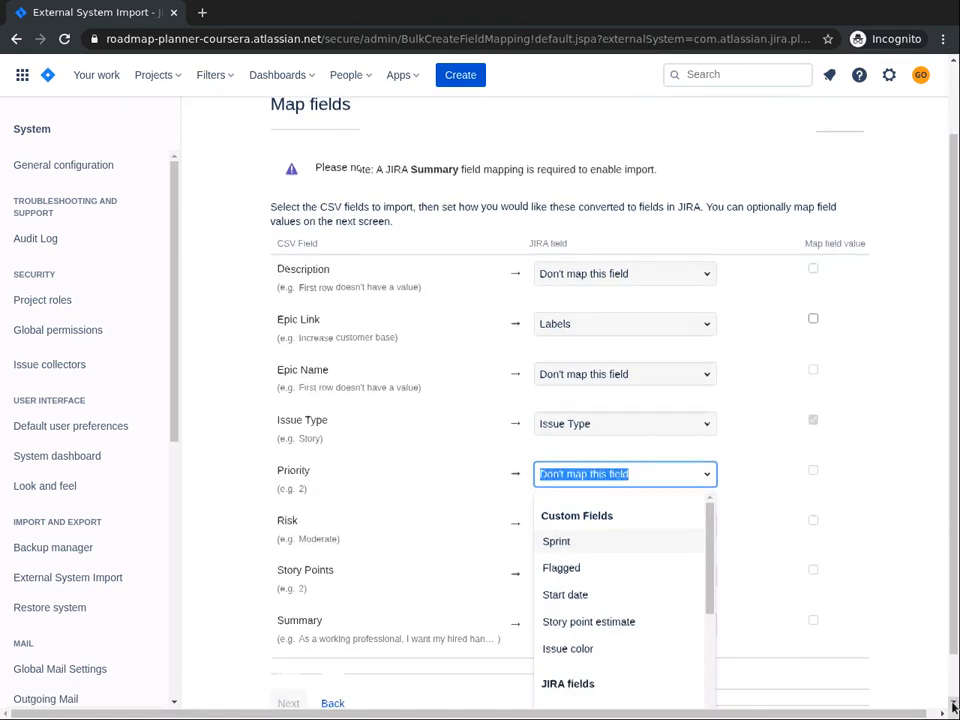
{"action": "left_click", "coordinate": [707, 706]}
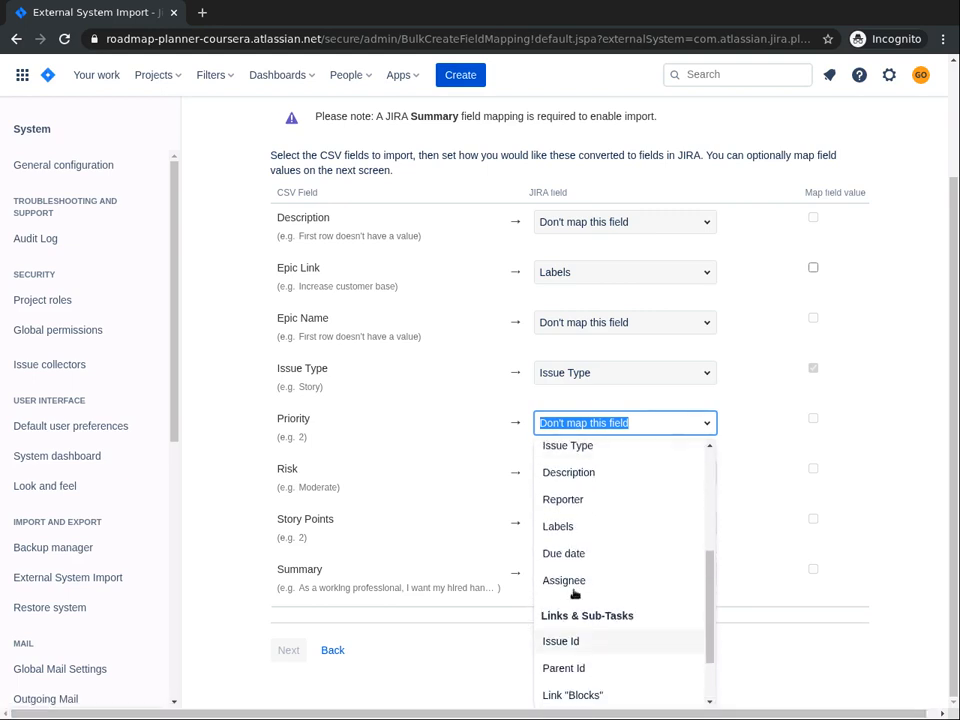
{"action": "left_click", "coordinate": [553, 526]}
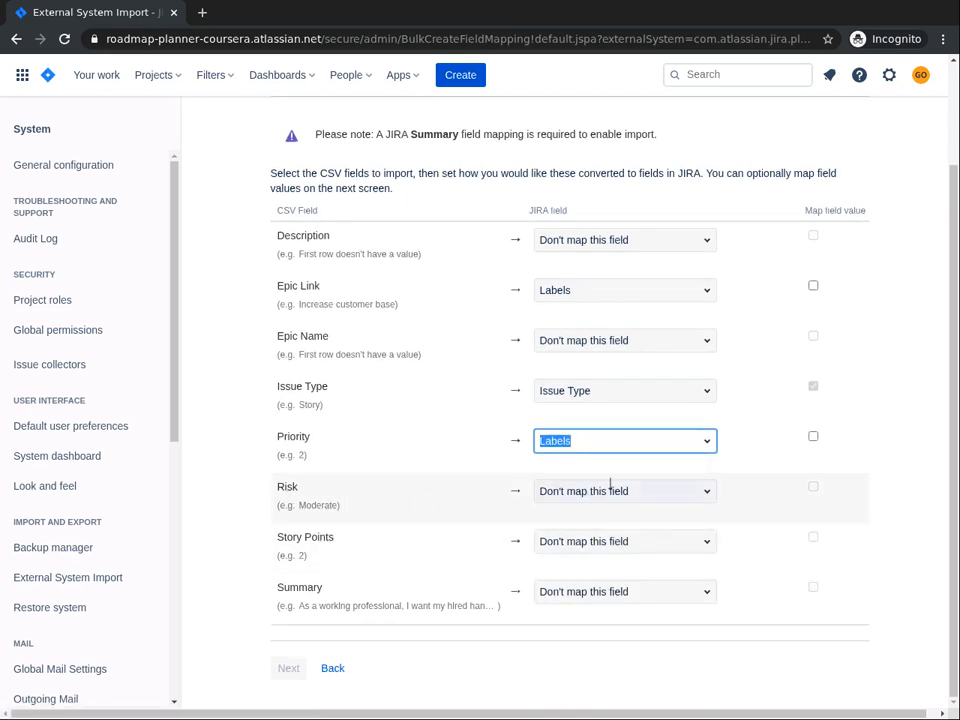
{"action": "left_click", "coordinate": [706, 494]}
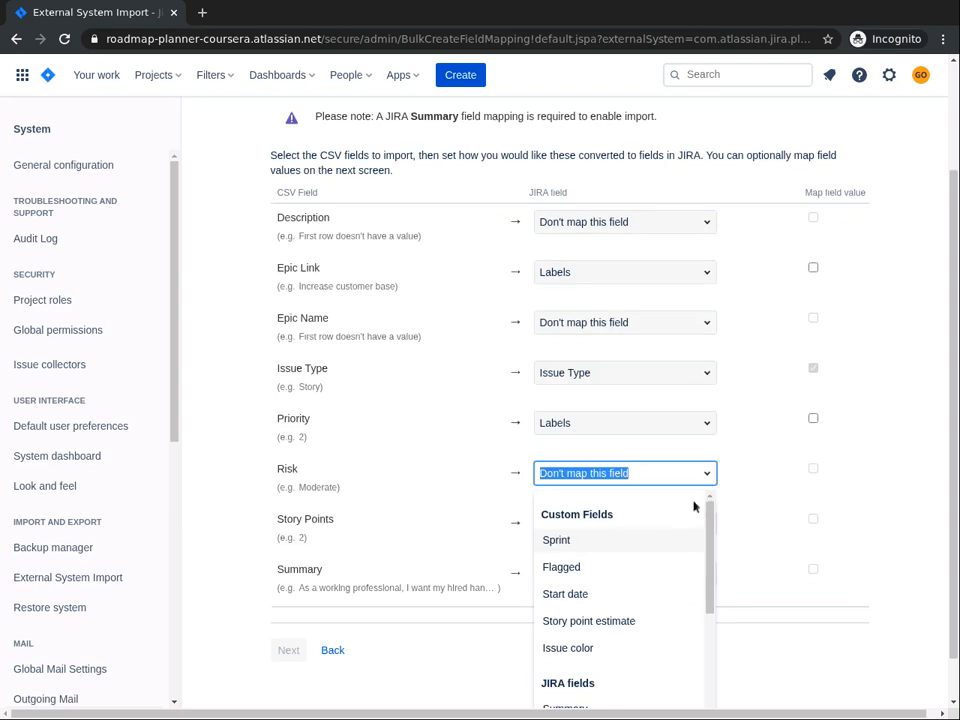
{"action": "left_click", "coordinate": [709, 664]}
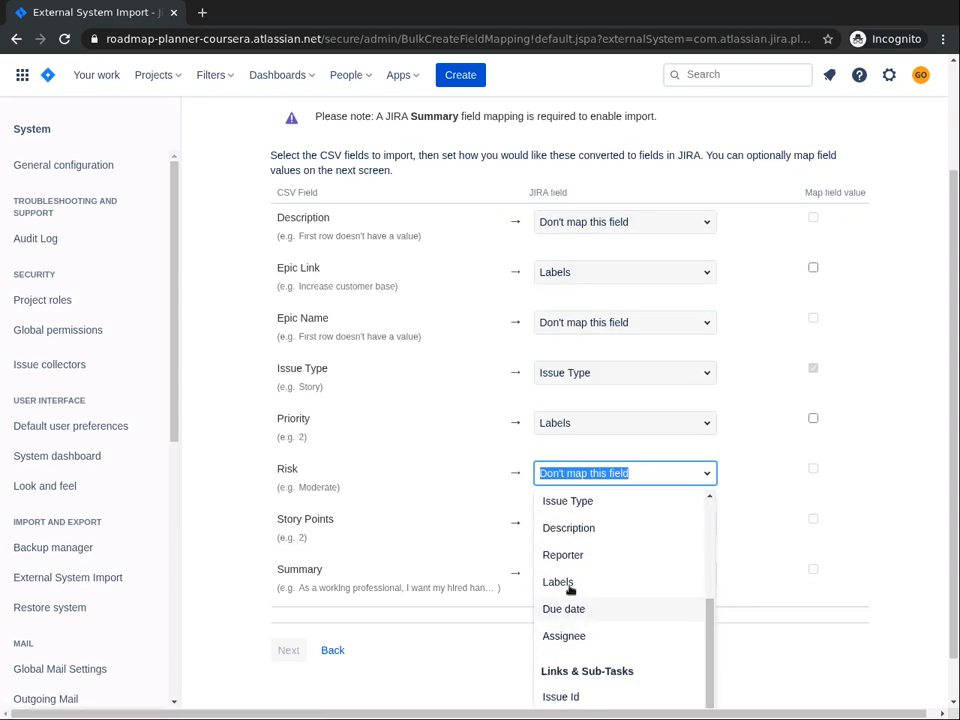
{"action": "left_click", "coordinate": [563, 584]}
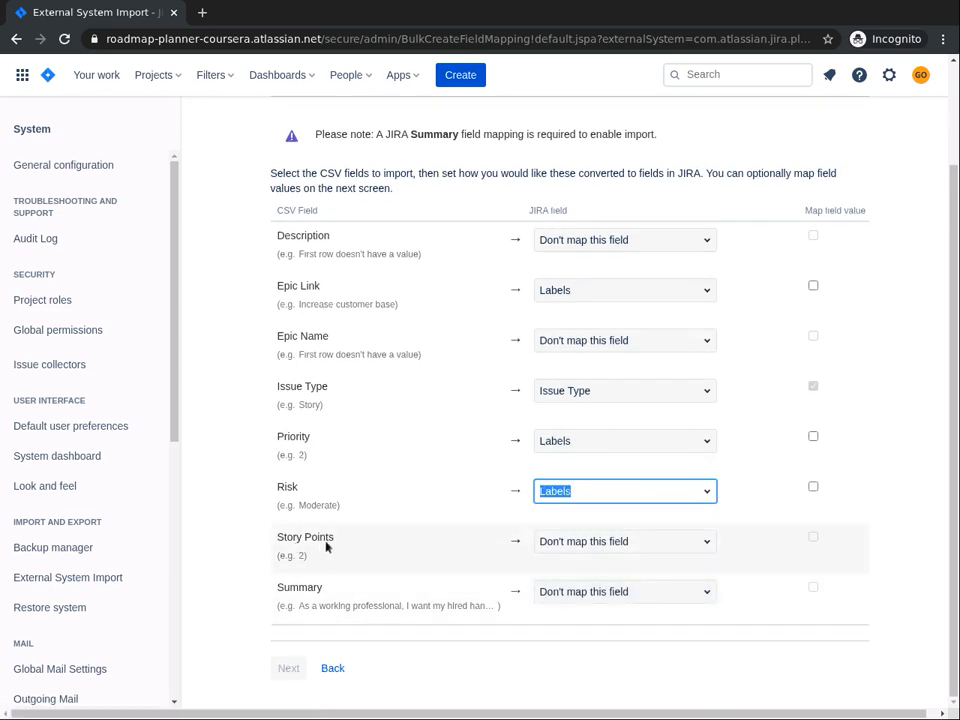
Map Story Points to Story point estimate and the Summary column to Summary
{"action": "left_click", "coordinate": [596, 541]}
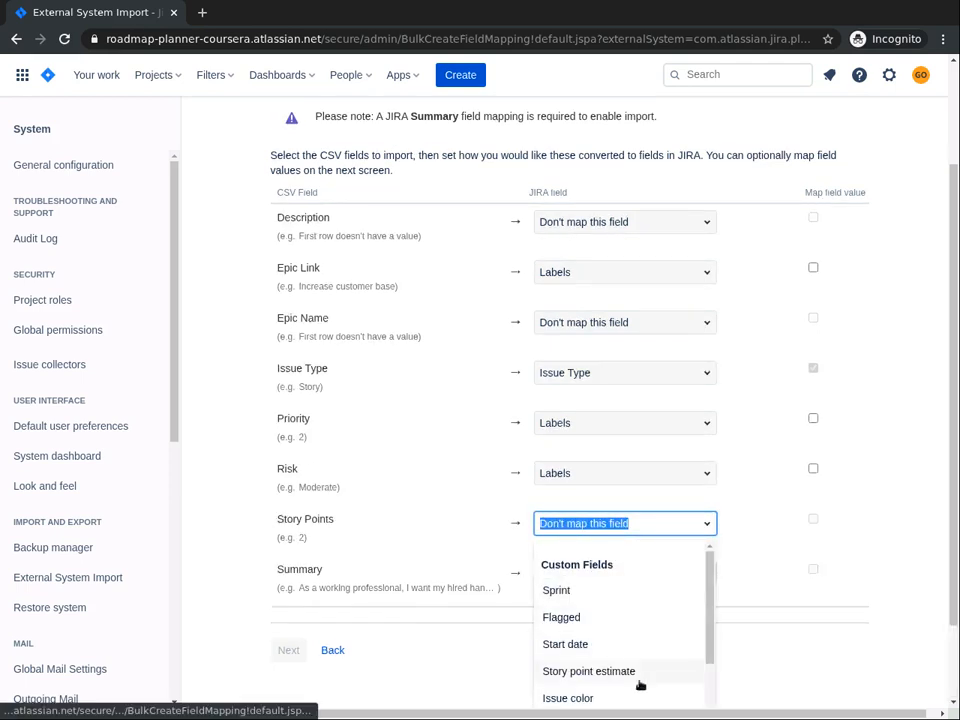
{"action": "left_click", "coordinate": [627, 673]}
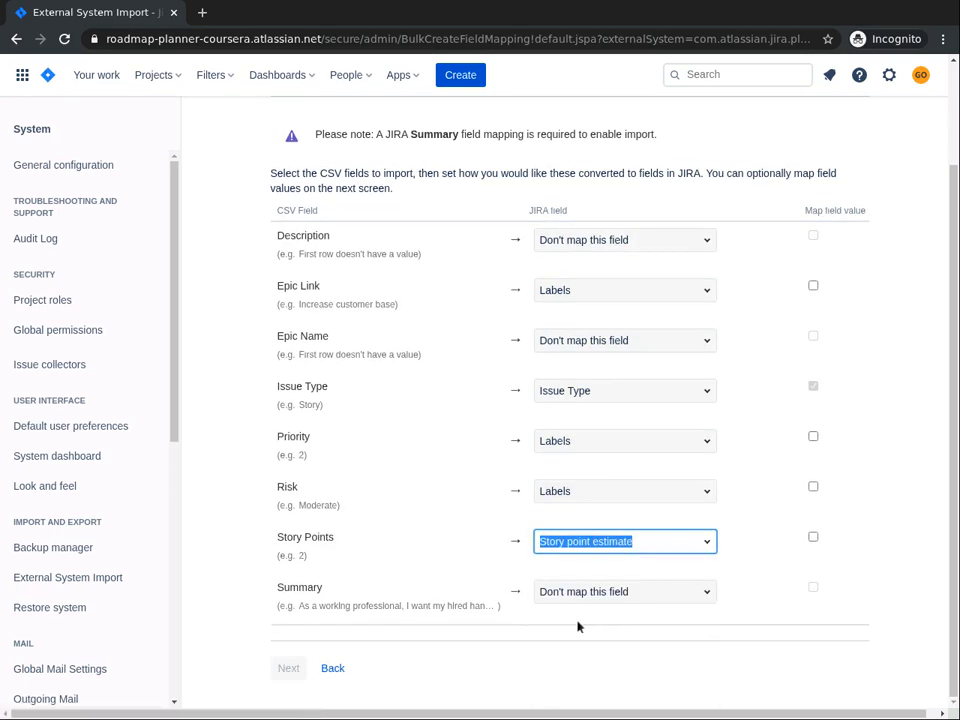
{"action": "left_click", "coordinate": [625, 584]}
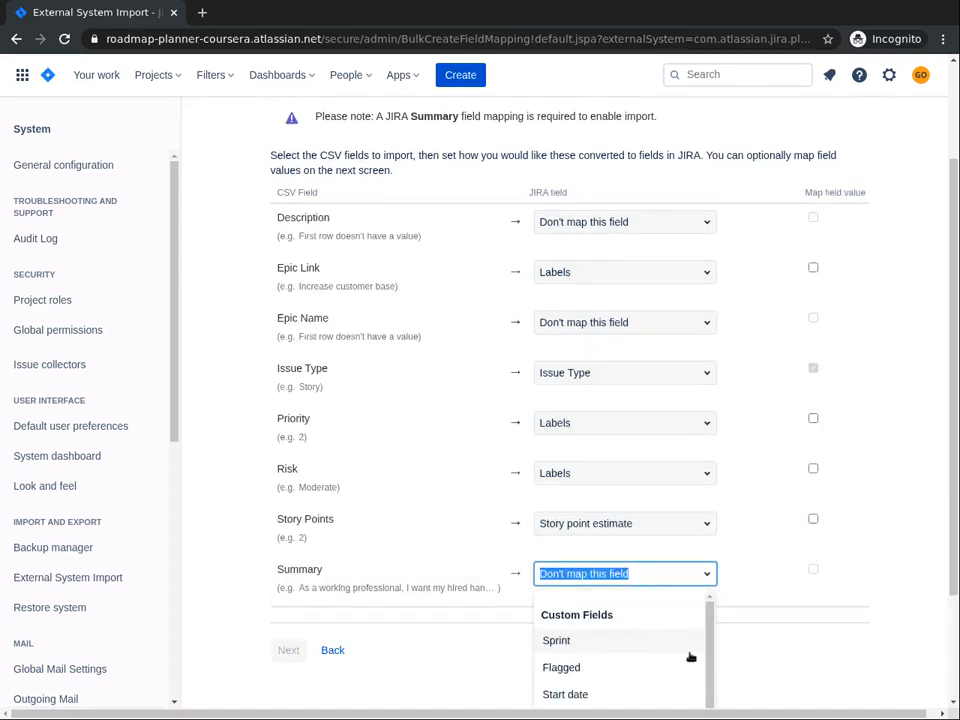
{"action": "left_click", "coordinate": [953, 703]}
{"action": "left_click", "coordinate": [953, 703]}
{"action": "left_click", "coordinate": [953, 703]}
{"action": "left_click", "coordinate": [953, 703]}
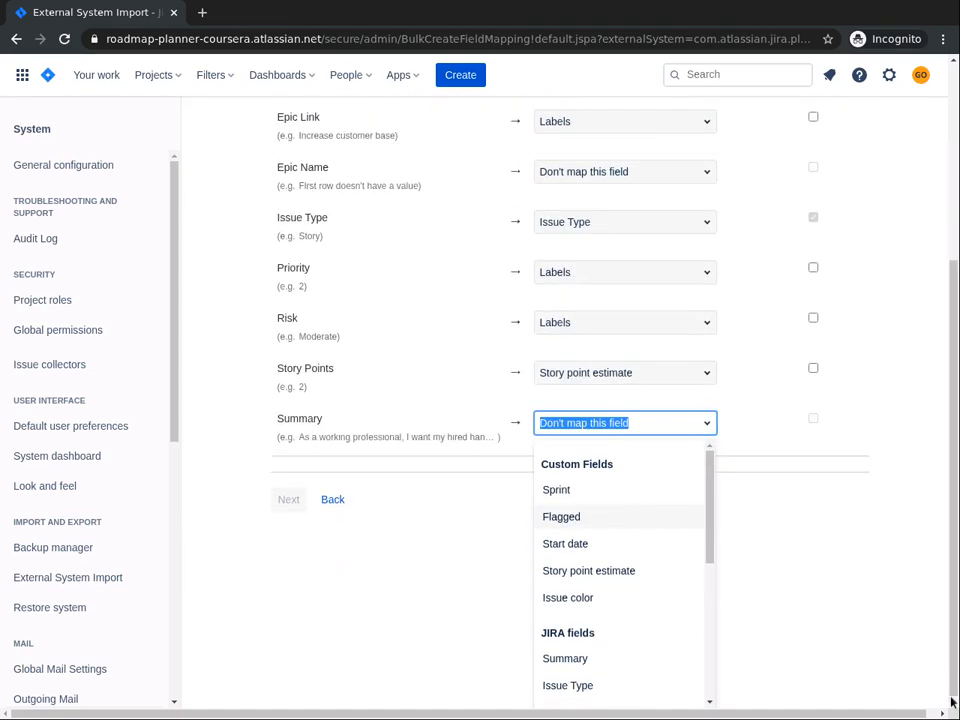
{"action": "left_click", "coordinate": [559, 660]}
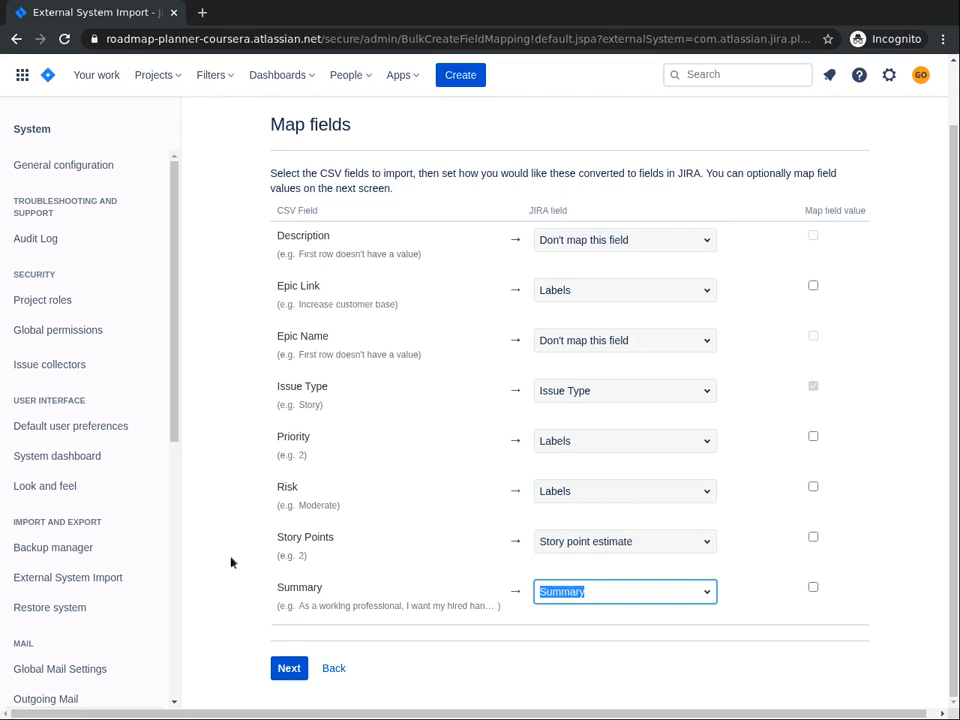
Proceed to value mapping, validate the import, and begin importing the issues
{"action": "left_click", "coordinate": [288, 672]}
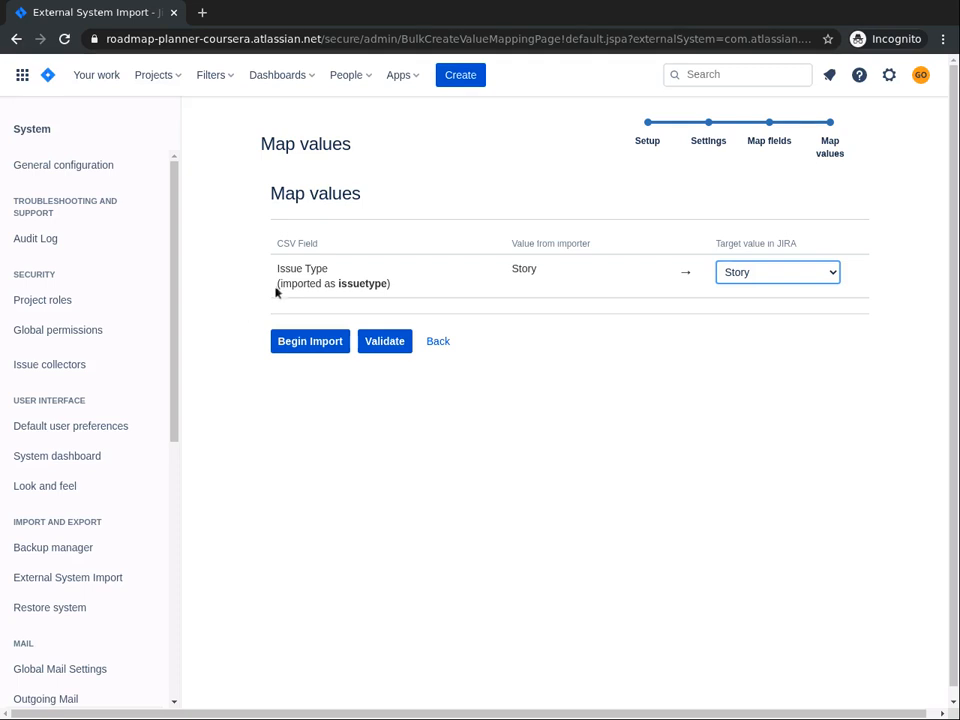
{"action": "left_click", "coordinate": [379, 345]}
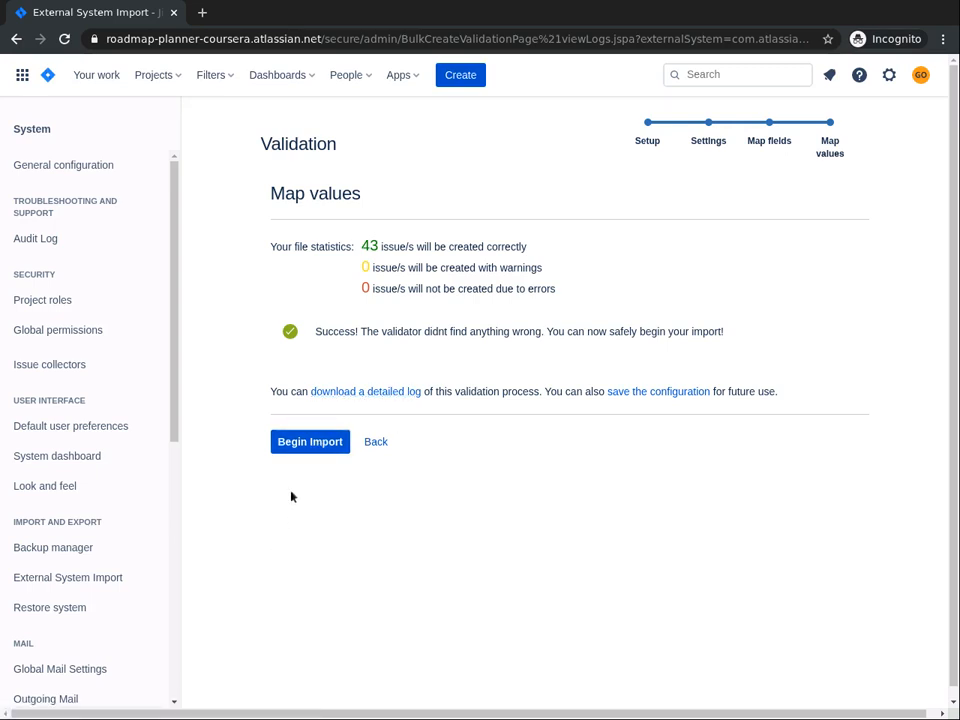
{"action": "left_click", "coordinate": [293, 444]}
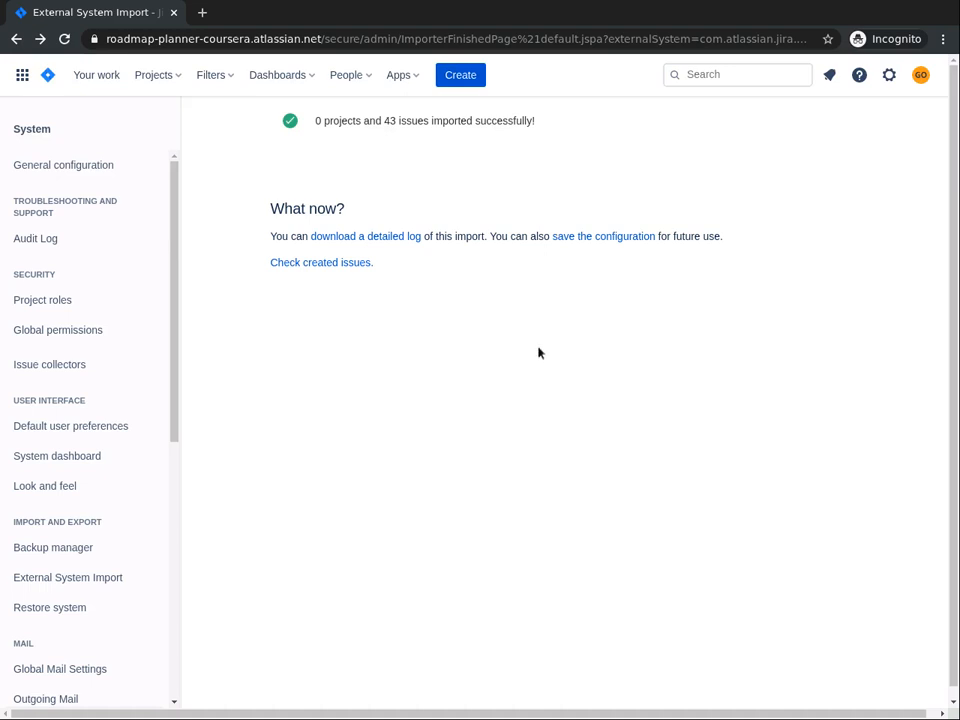
Open the HirenNow Roadmap backlog and scroll through the imported issues
{"action": "left_click", "coordinate": [151, 72]}
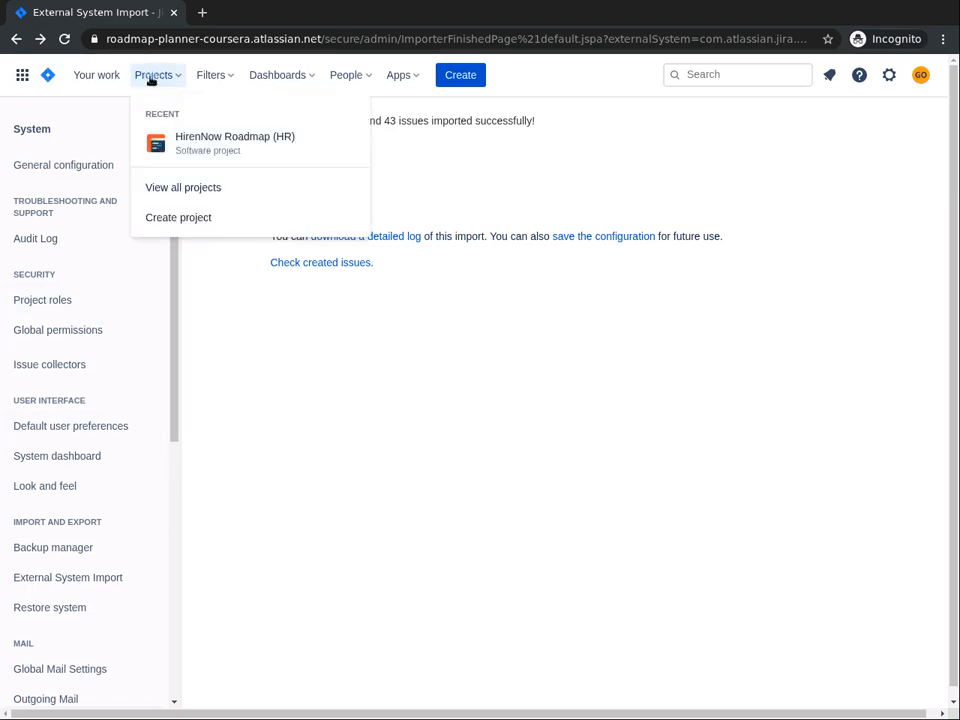
{"action": "left_click", "coordinate": [220, 148]}
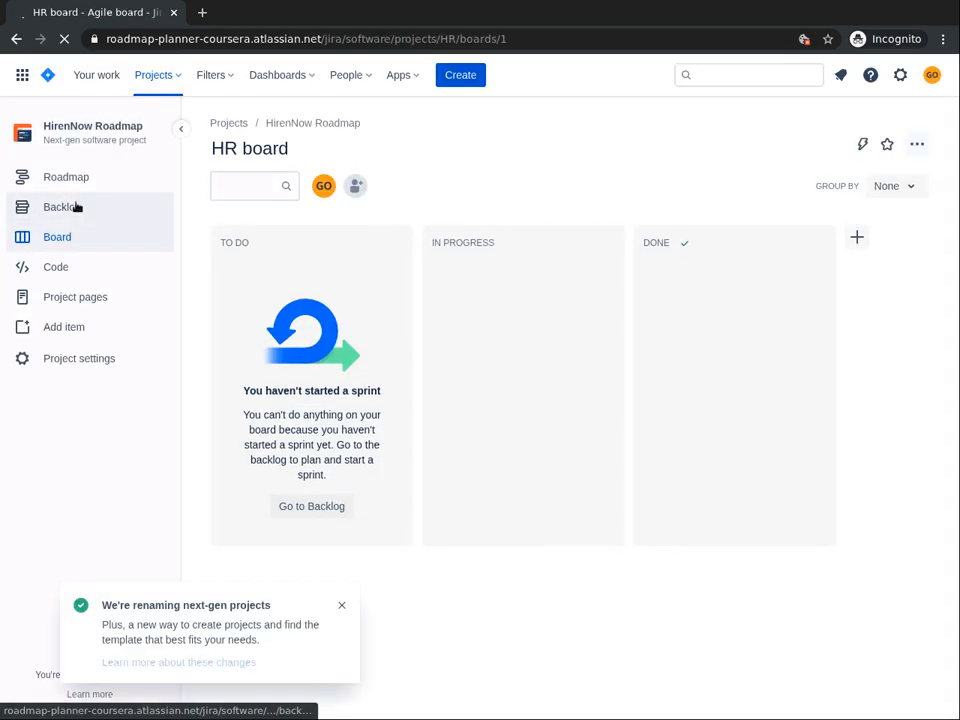
{"action": "left_click", "coordinate": [76, 206]}
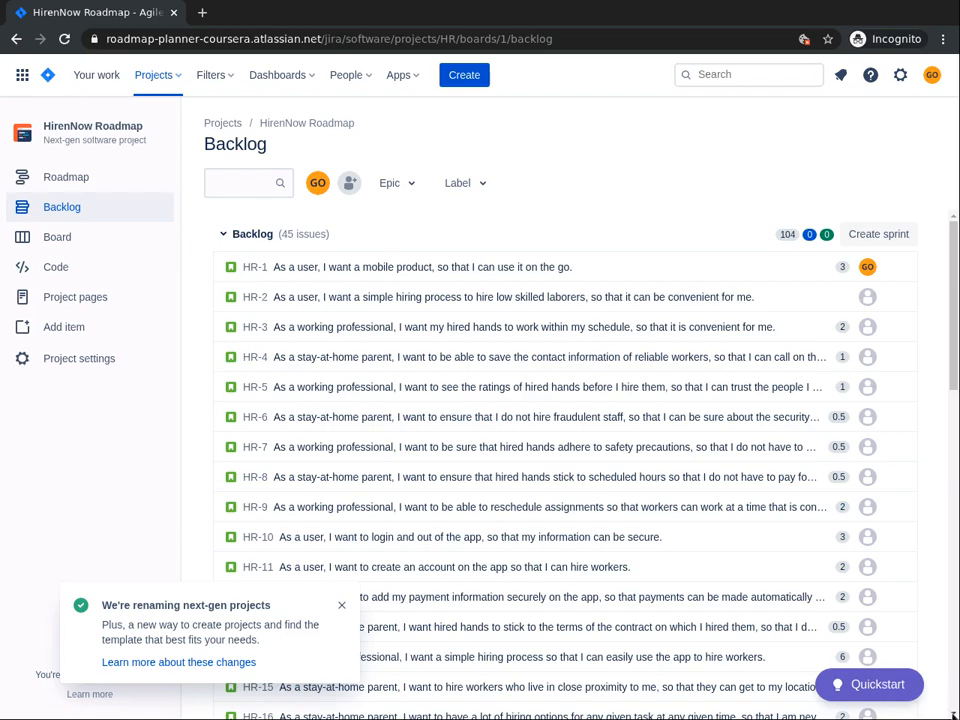
{"action": "scroll", "coordinate": [950, 713], "scroll_direction": "down", "scroll_amount": 4}
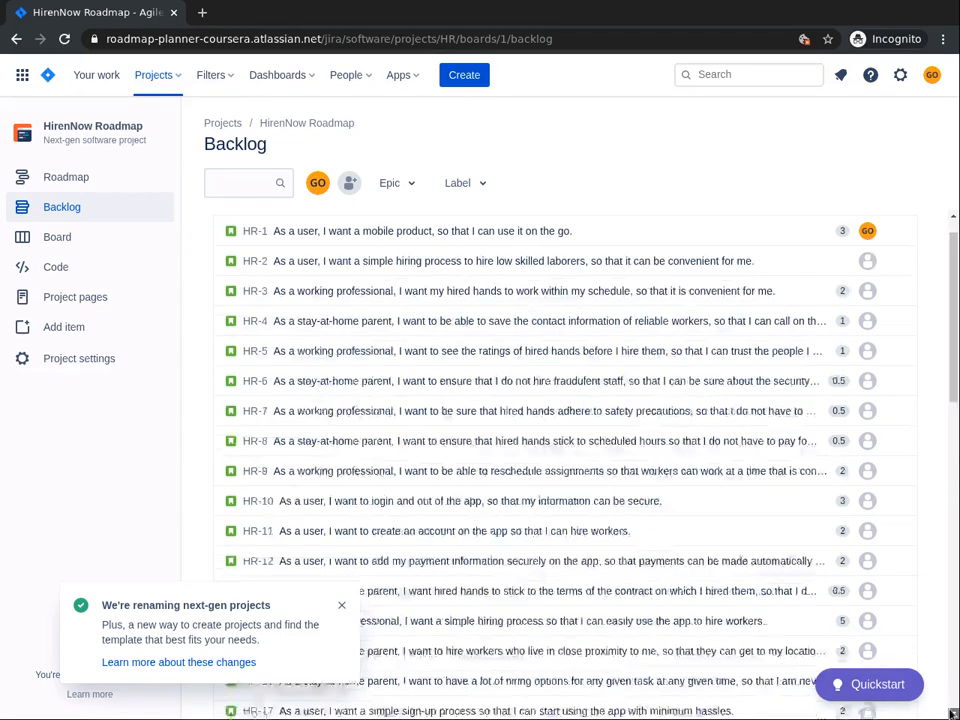
{"action": "scroll", "coordinate": [950, 713], "scroll_direction": "down", "scroll_amount": 5}
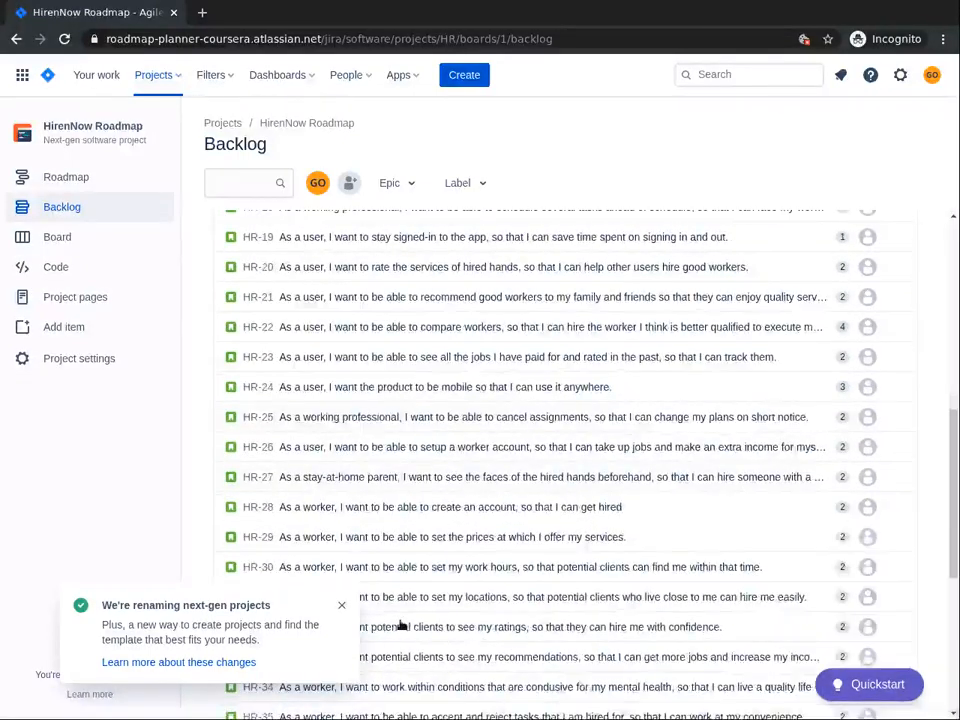
{"action": "left_click", "coordinate": [338, 607]}
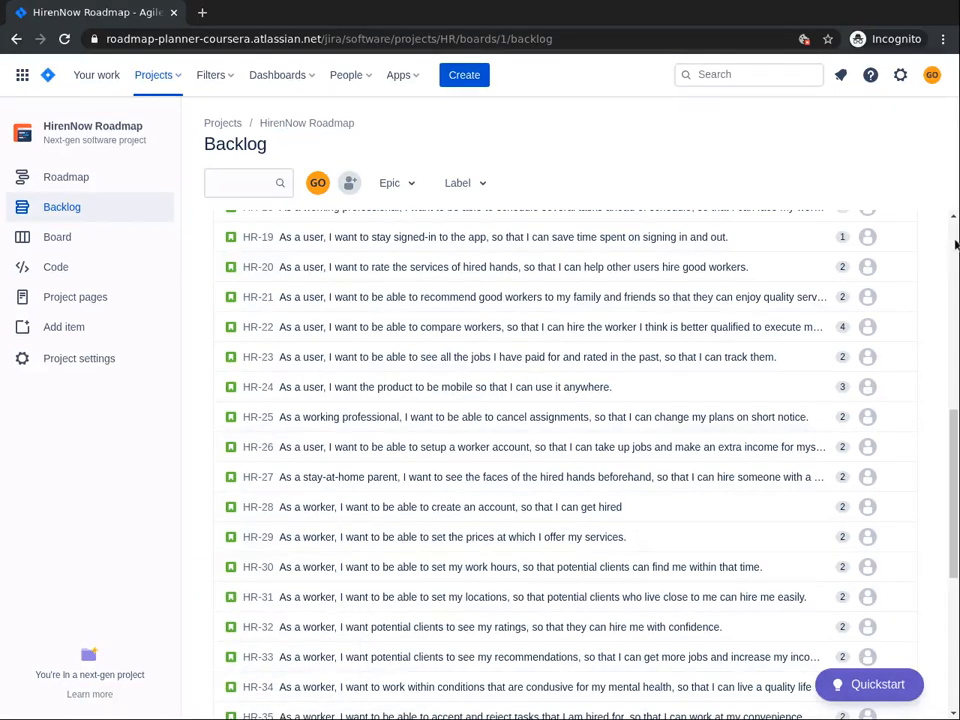
{"action": "scroll", "coordinate": [955, 244], "scroll_direction": "up", "scroll_amount": 6}
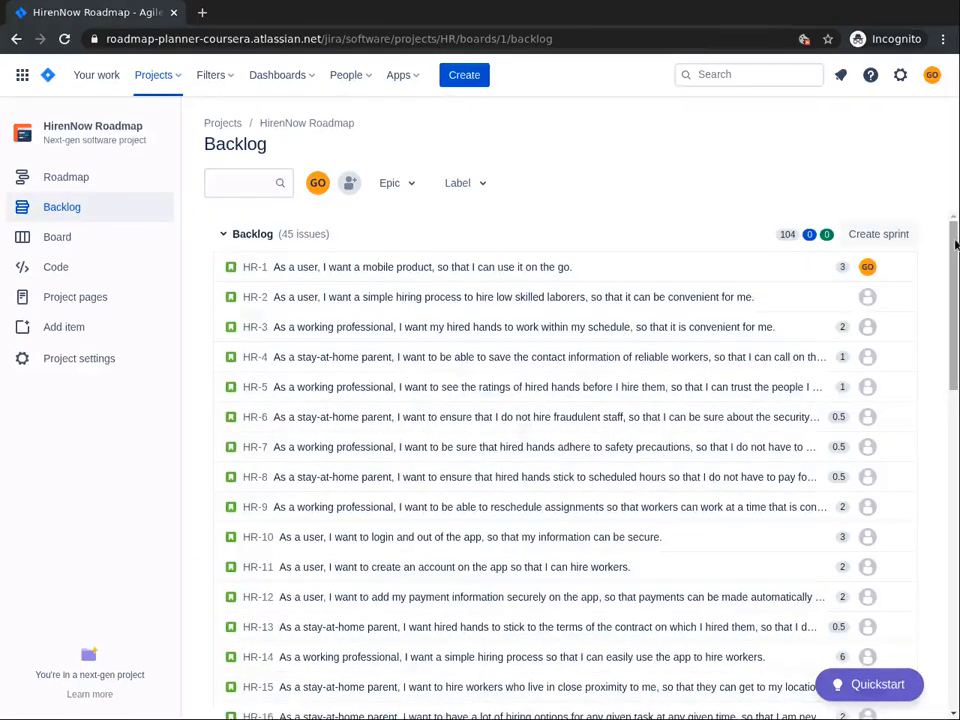